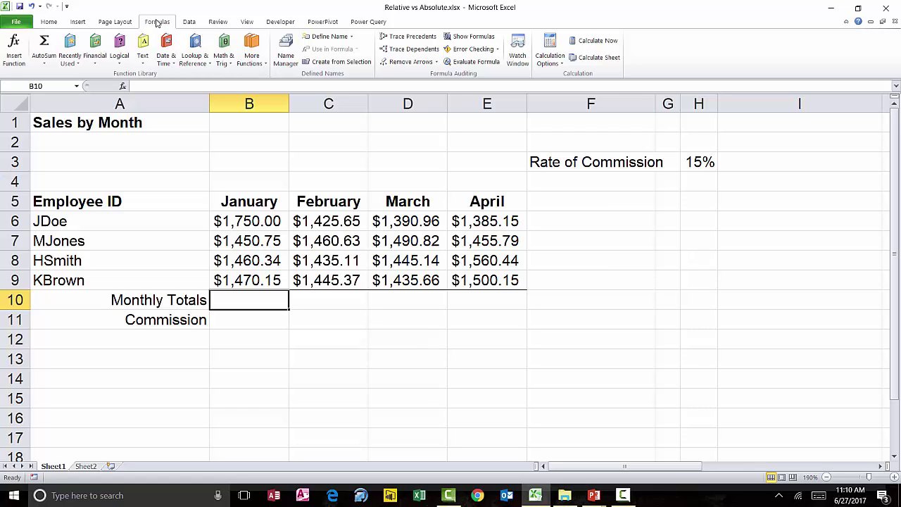
Total January sales in B10 with =SUM(B6:B9) using AutoSum and fill the formula across through April in E10.
click(45, 40)
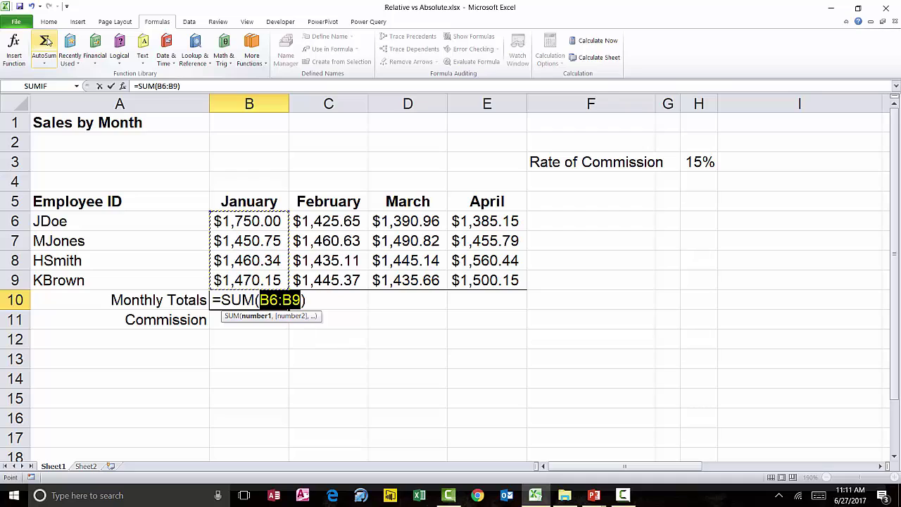
key(Return)
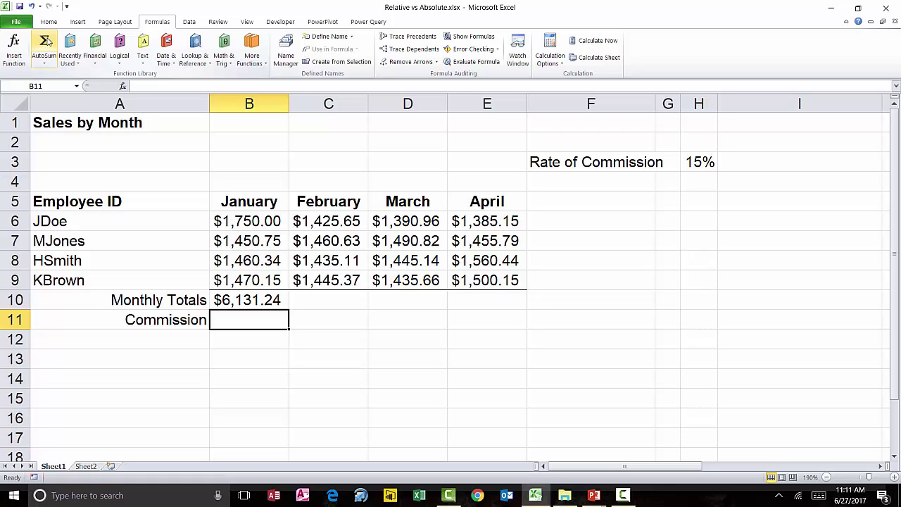
click(266, 296)
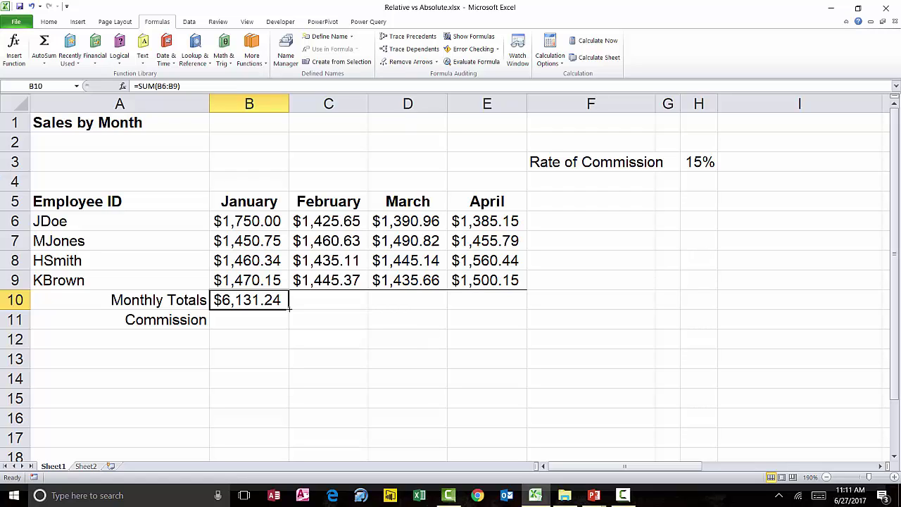
drag(289, 308, 499, 322)
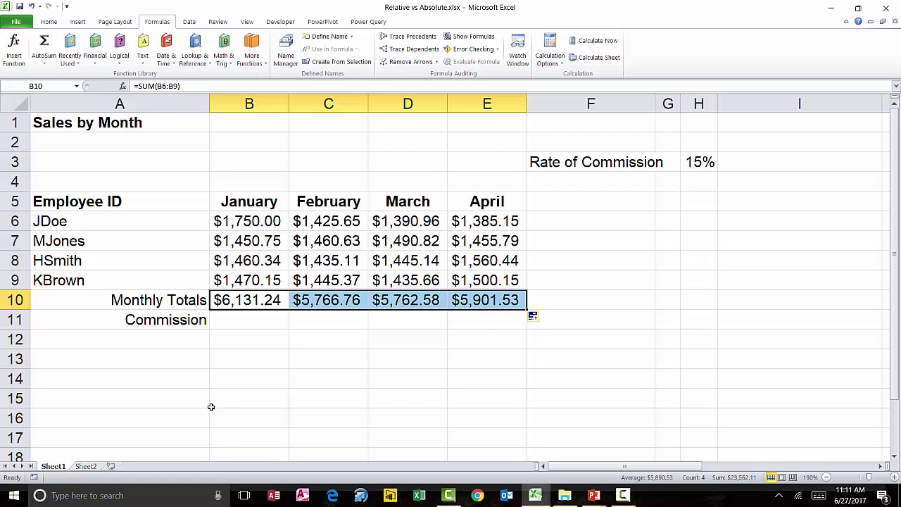
Display the sheet's formulas to examine the monthly totals' cell references, then restore the normal value display.
click(230, 366)
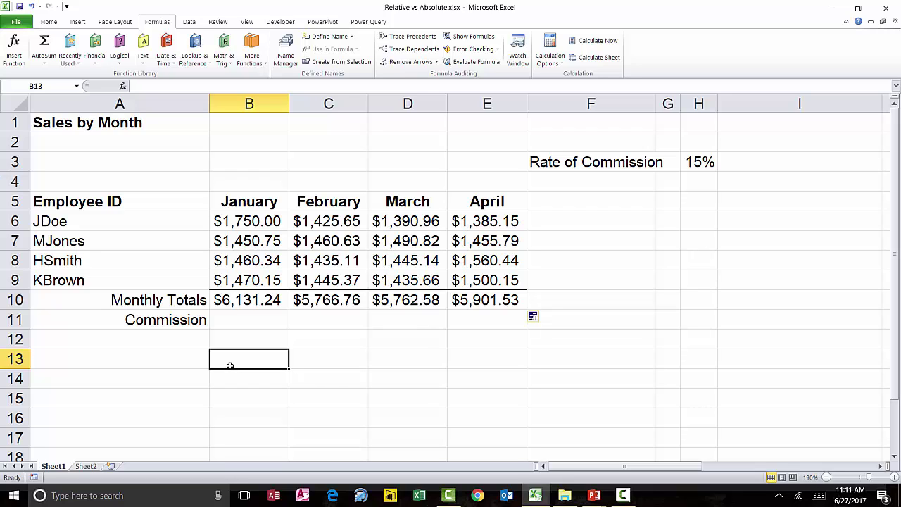
key(ctrl+grave)
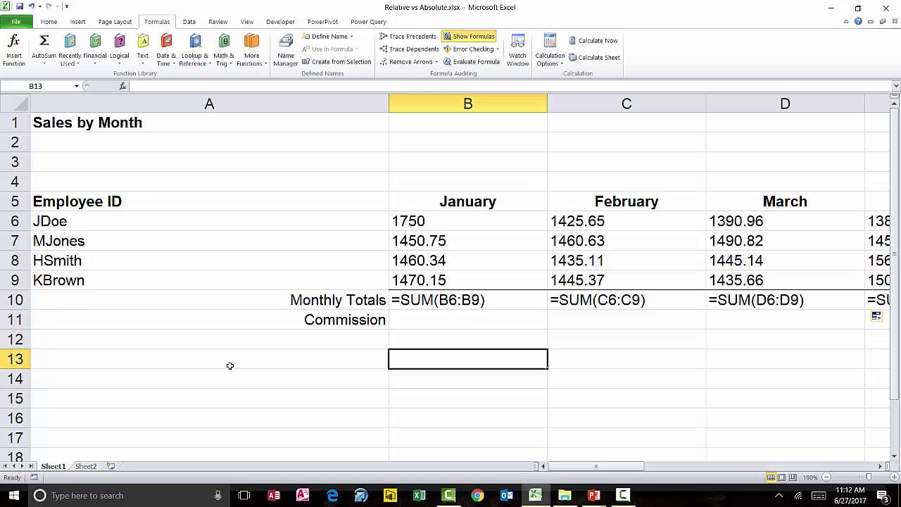
key(ctrl+grave)
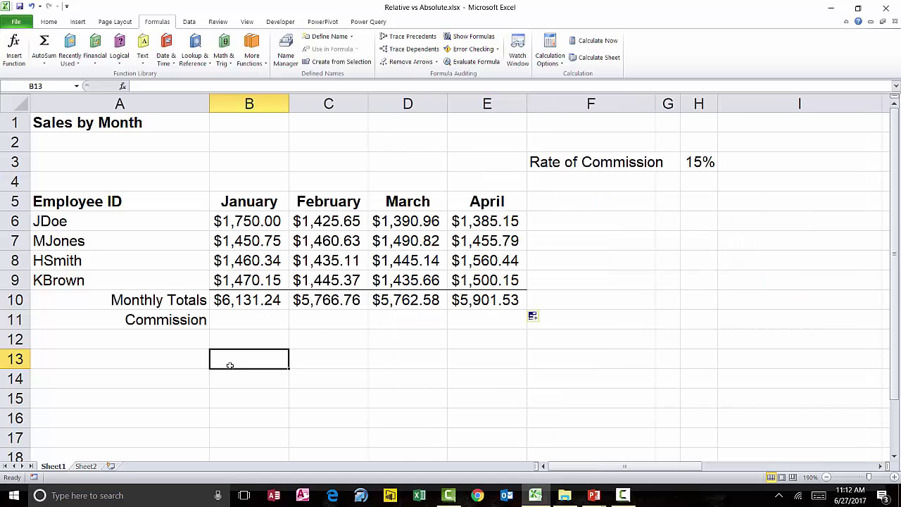
Calculate January's commission in B11 with the formula =B10*H3.
click(232, 321)
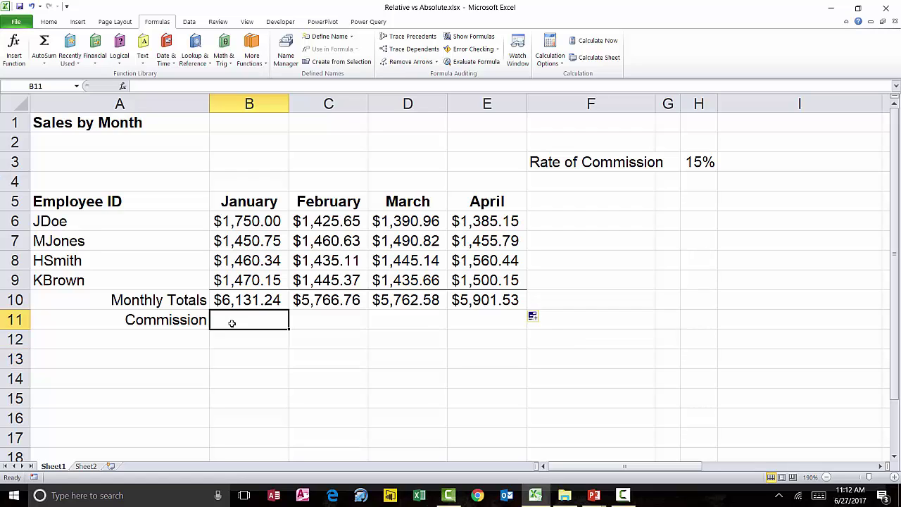
text(=)
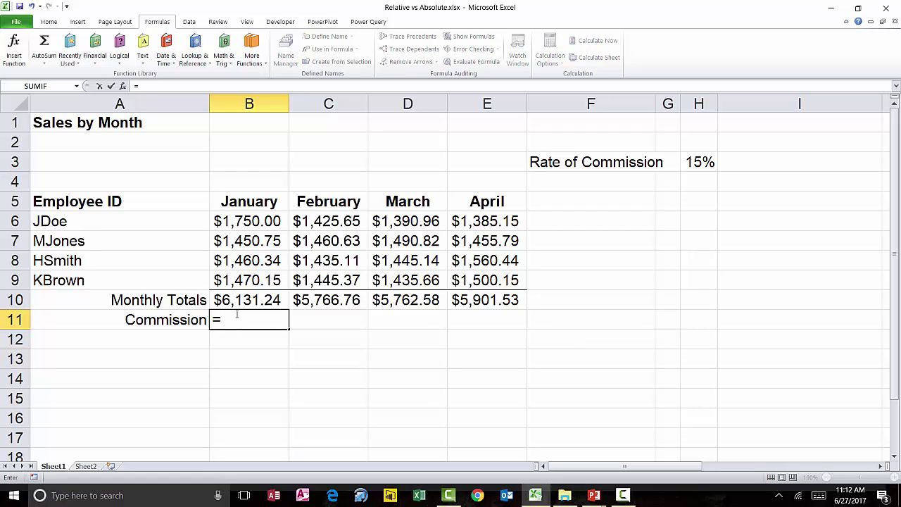
click(234, 301)
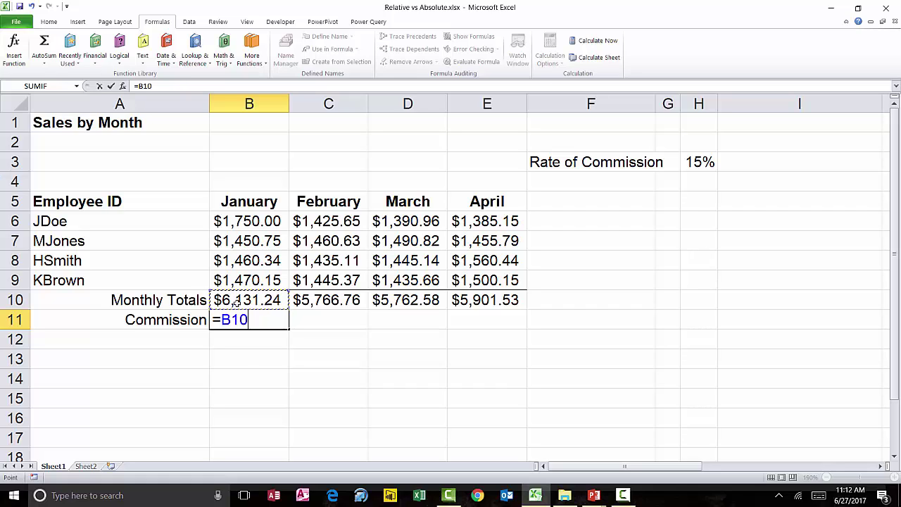
text(*)
click(705, 159)
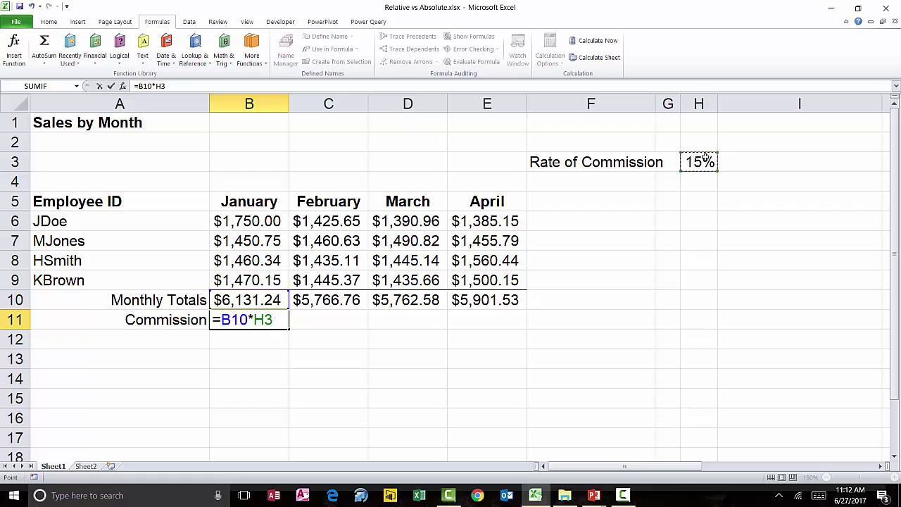
key(Return)
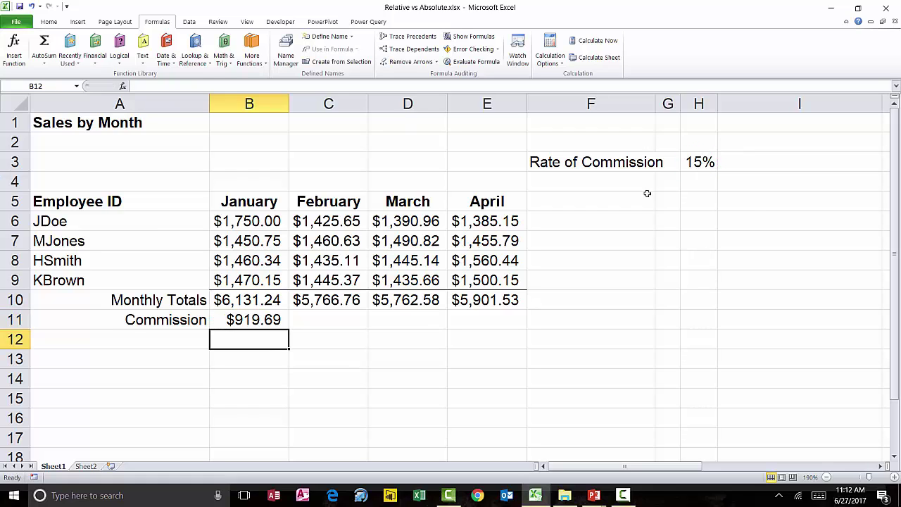
Edit the B11 commission formula and cycle the H3 reference through its reference types, ending on absolute as =B10*$H$3.
click(249, 320)
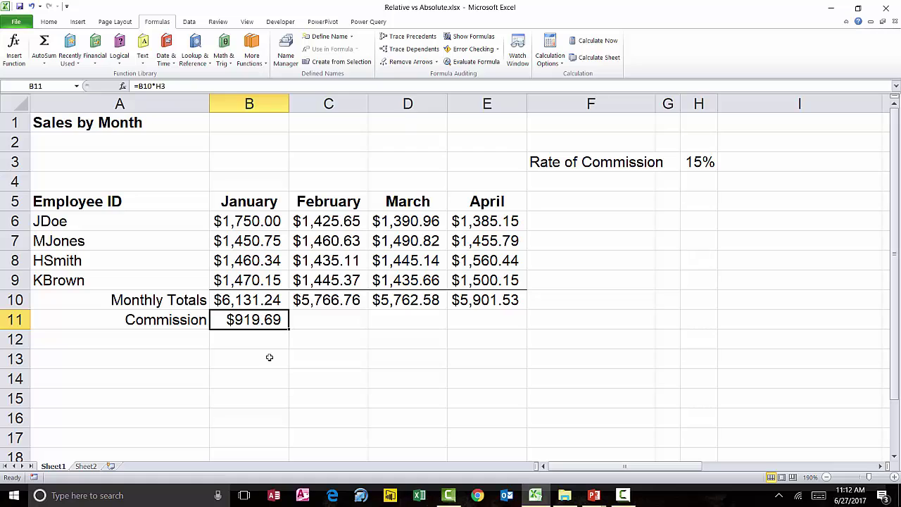
key(F2)
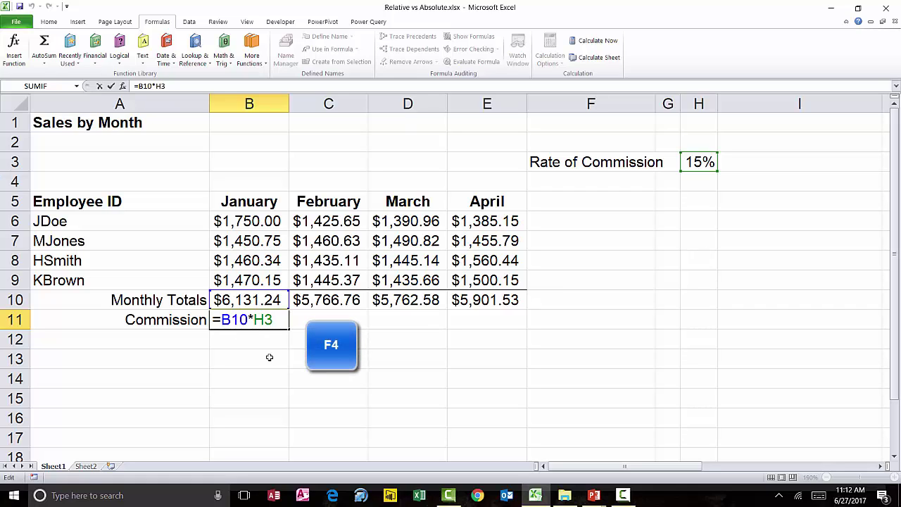
key(F4)
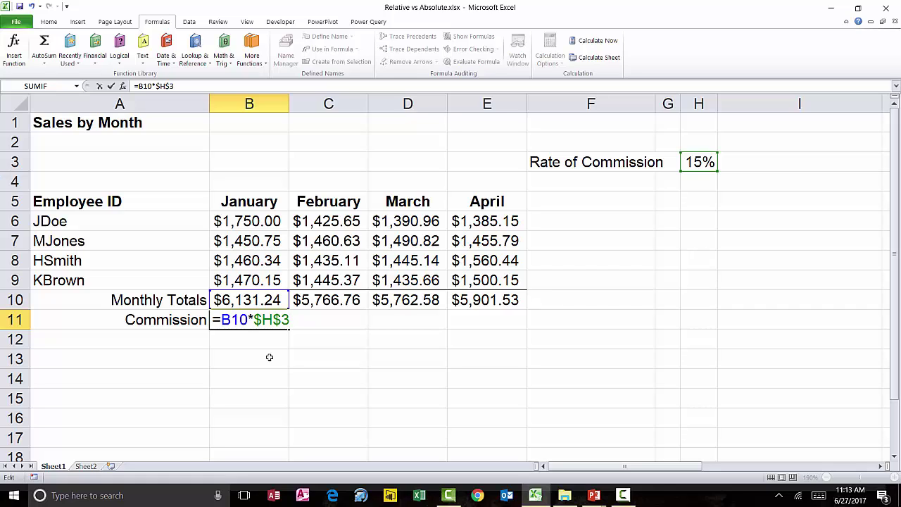
key(F4)
key(F4)
key(F4)
key(F4)
key(F4)
key(F4)
key(F4)
key(F4)
key(Return)
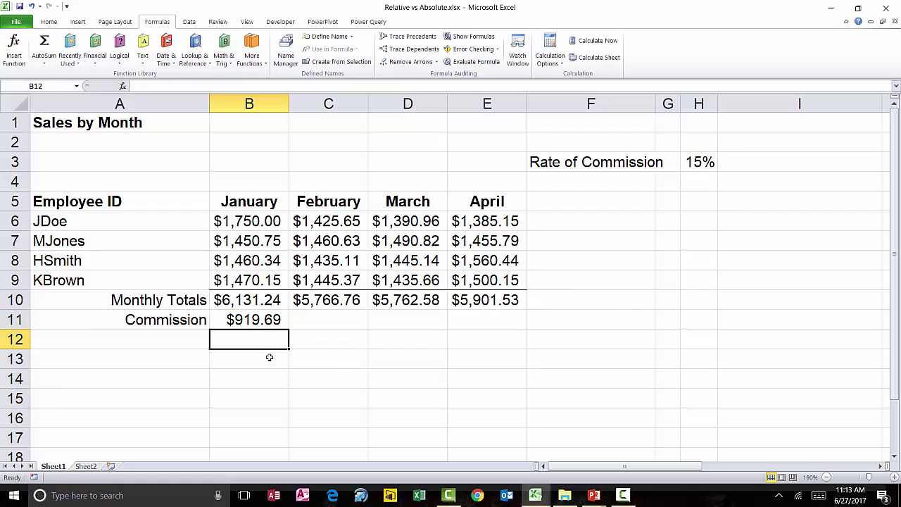
Fill the January commission formula across through April in E11 and check the copied references in the formula display.
click(257, 321)
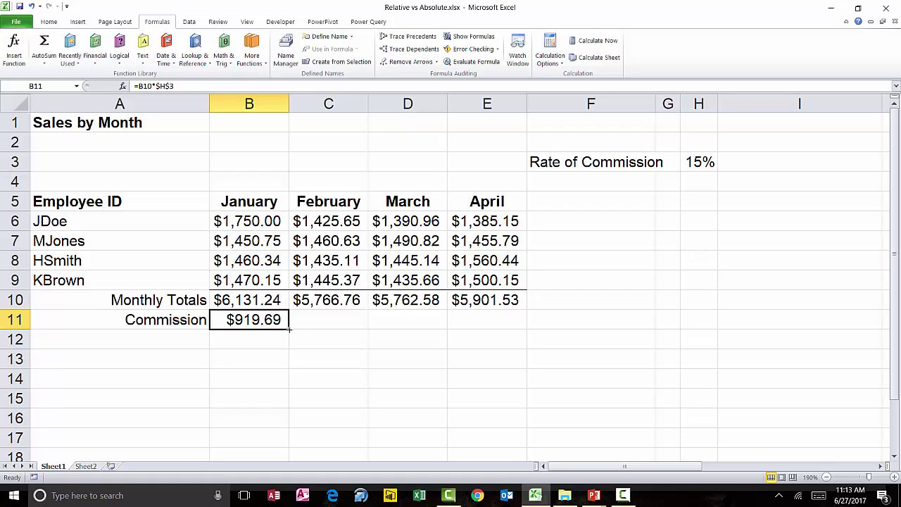
drag(292, 328, 505, 320)
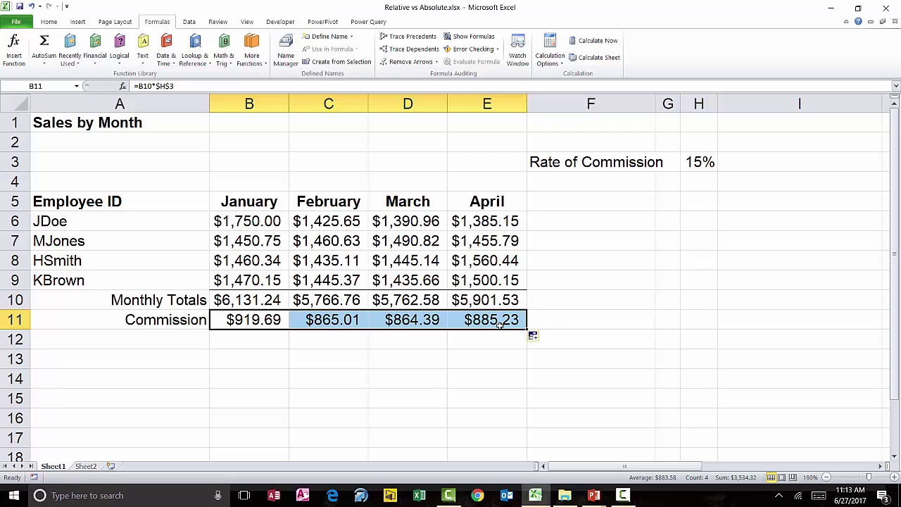
click(250, 376)
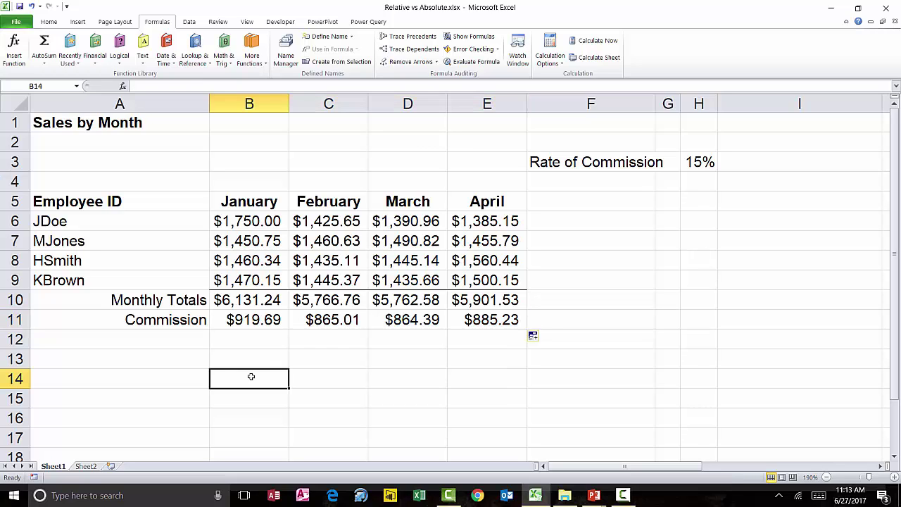
key(ctrl+grave)
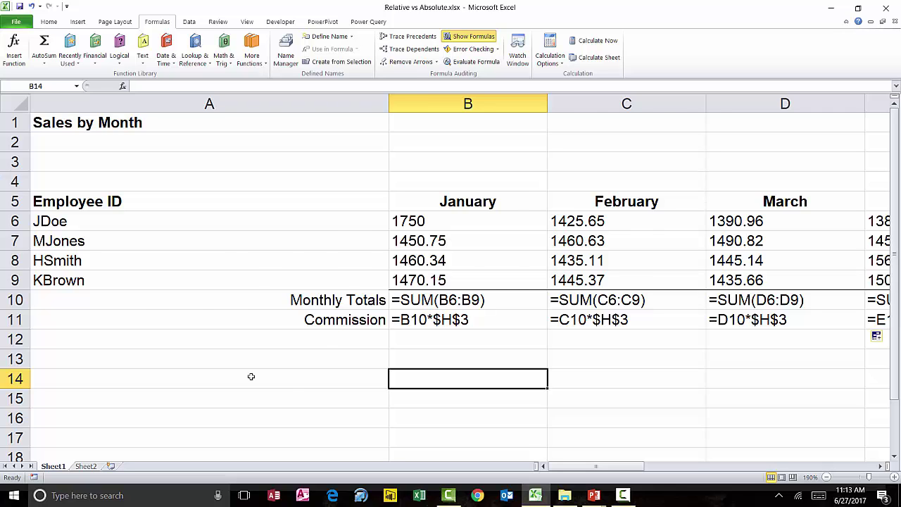
key(ctrl+grave)
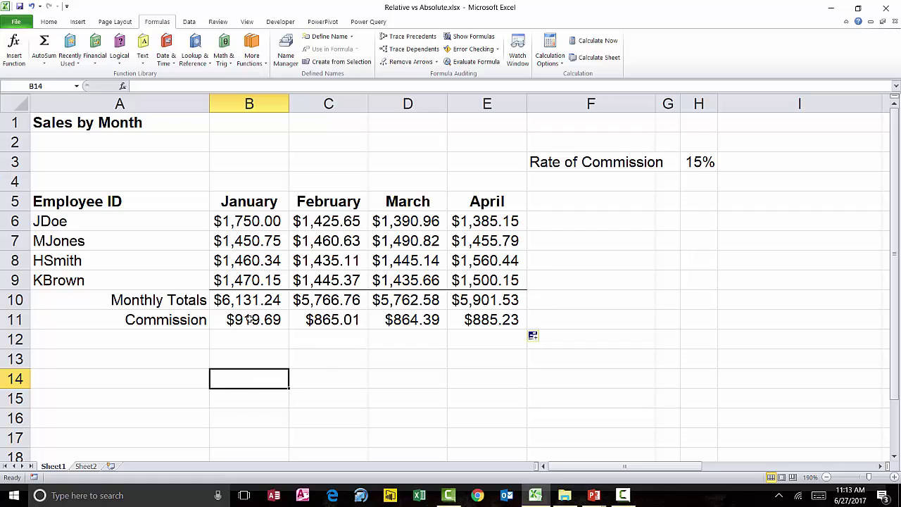
Clear the commission formulas from B11:E11.
click(250, 320)
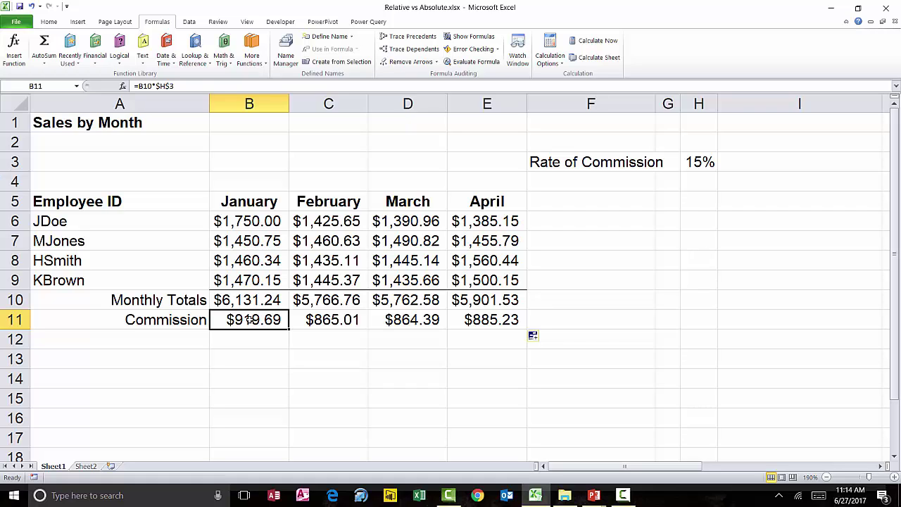
key(ctrl+shift+Right)
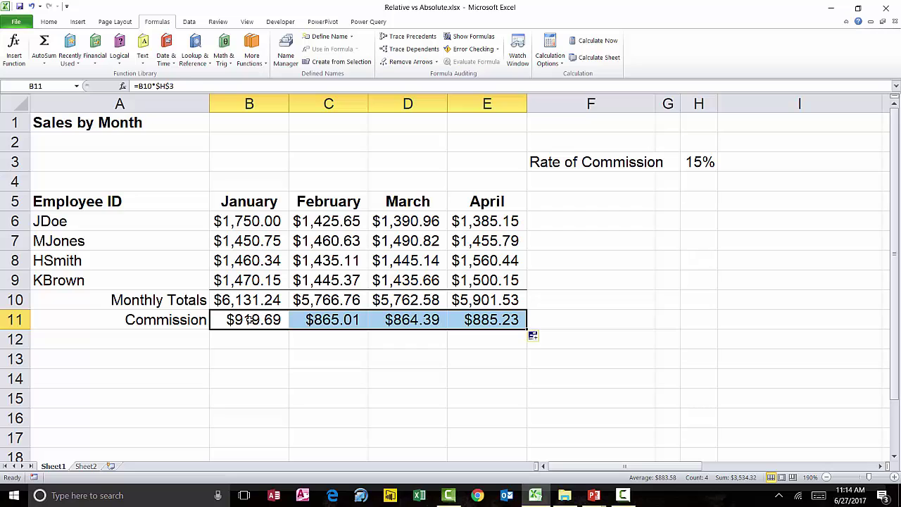
key(Delete)
click(250, 320)
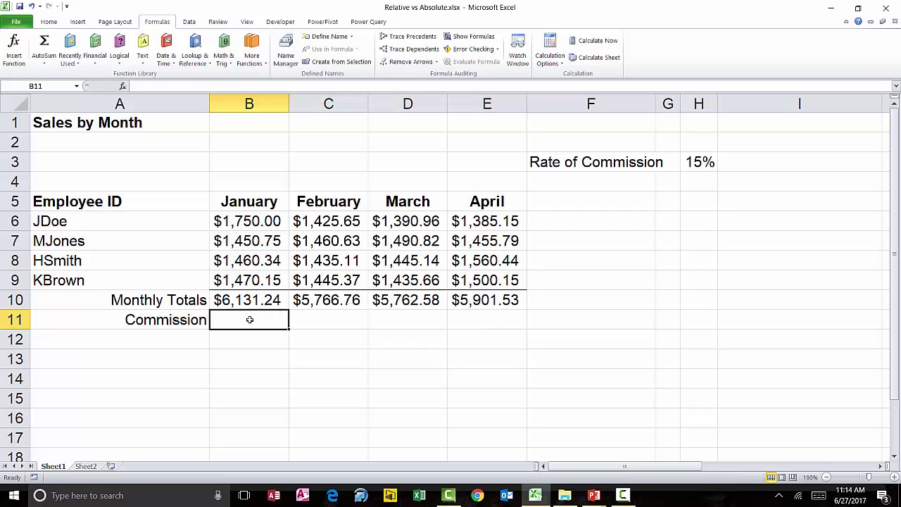
Name the commission rate cell H3 "comm".
click(705, 161)
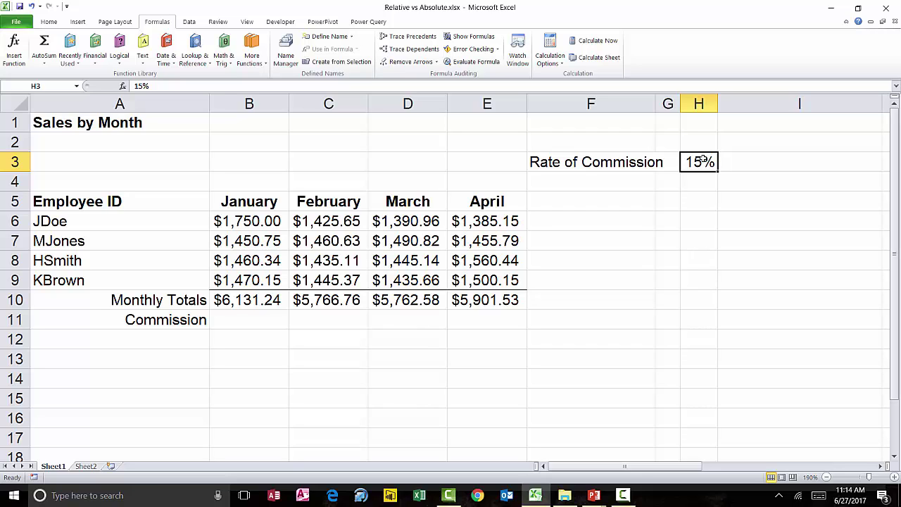
click(48, 86)
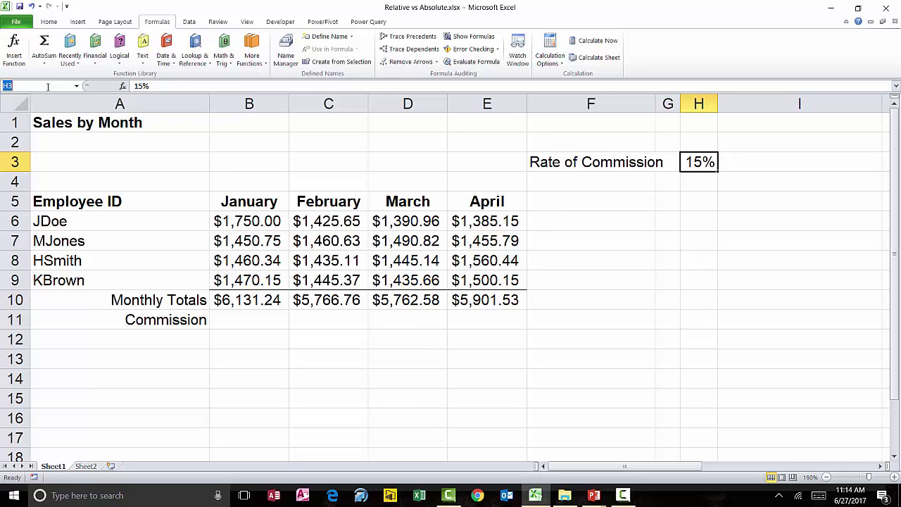
text(comm)
key(Return)
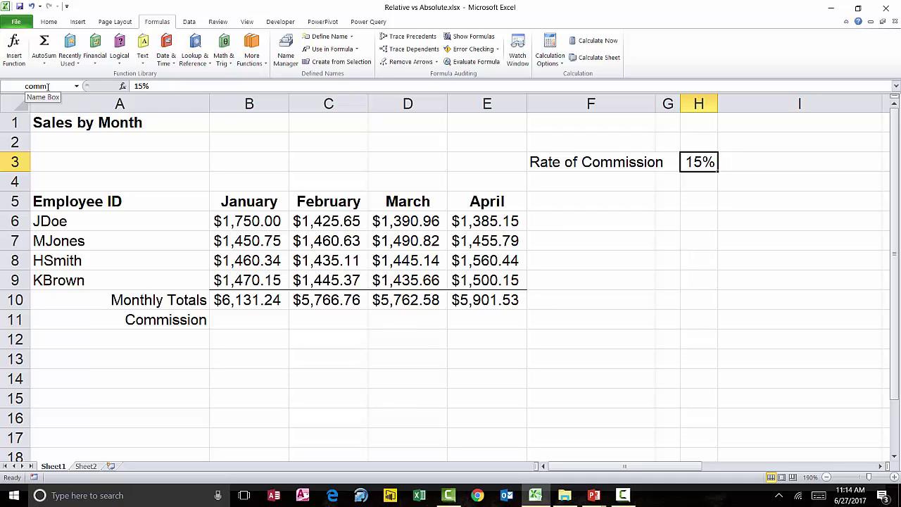
Calculate January's commission in B11 with the formula =B10*comm, using the named rate cell.
click(250, 315)
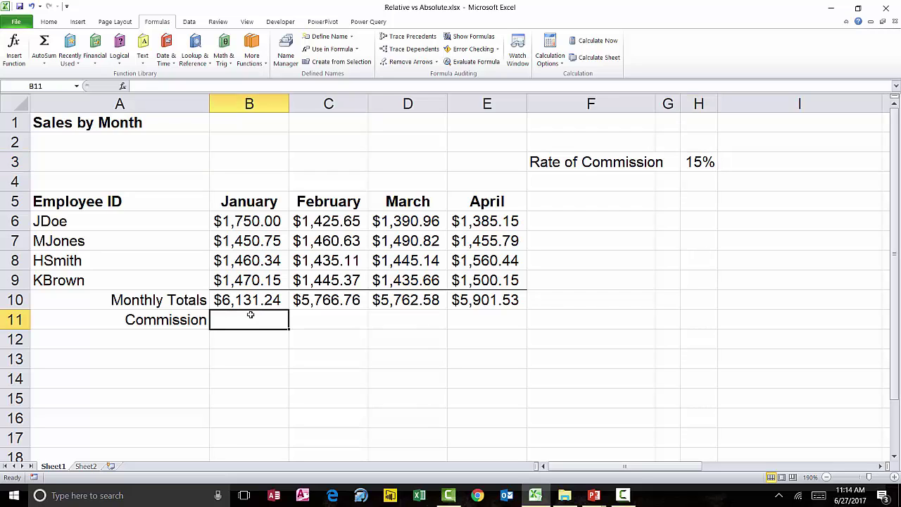
text(=)
click(248, 300)
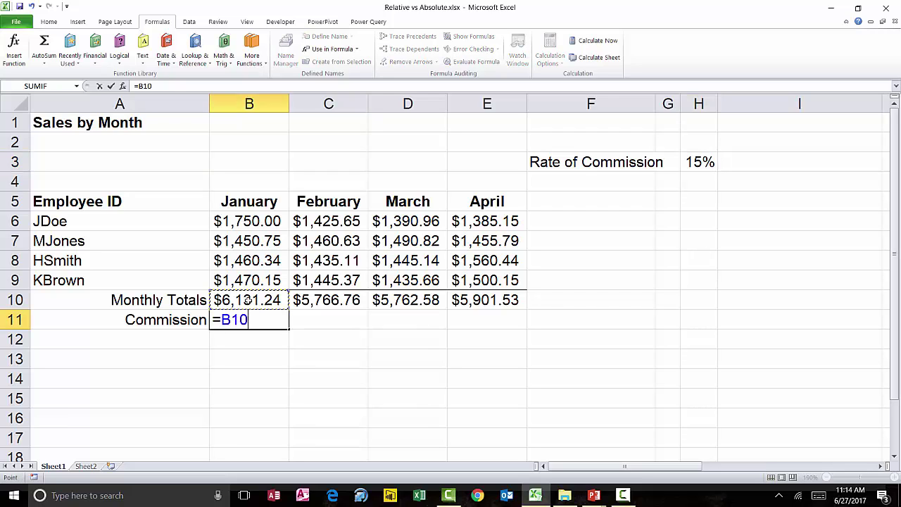
text(*com)
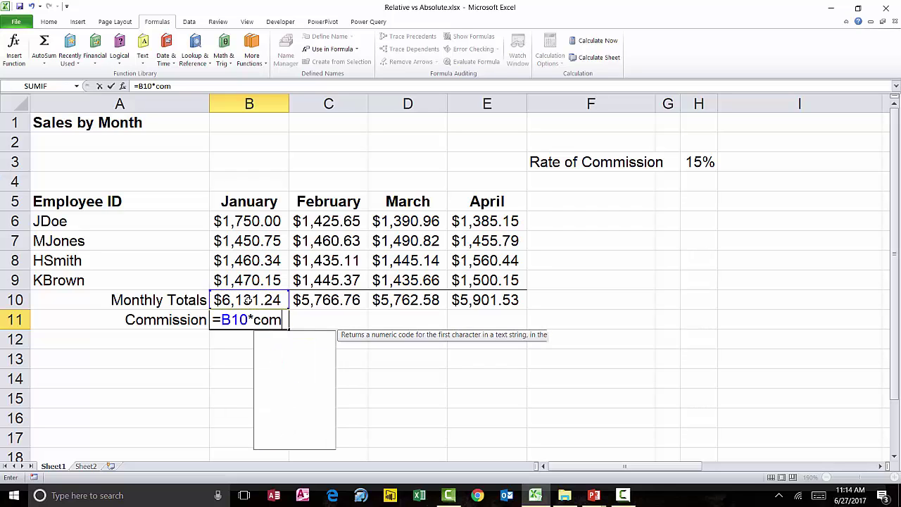
text(m)
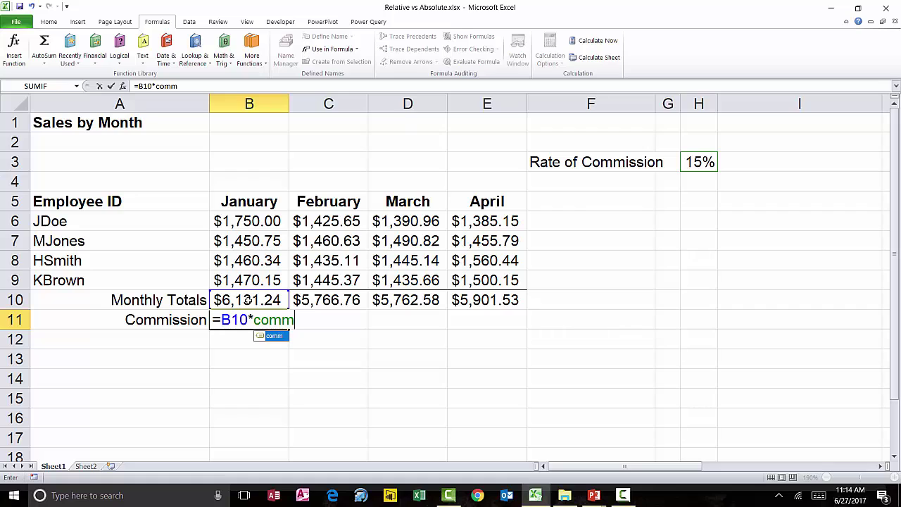
key(Return)
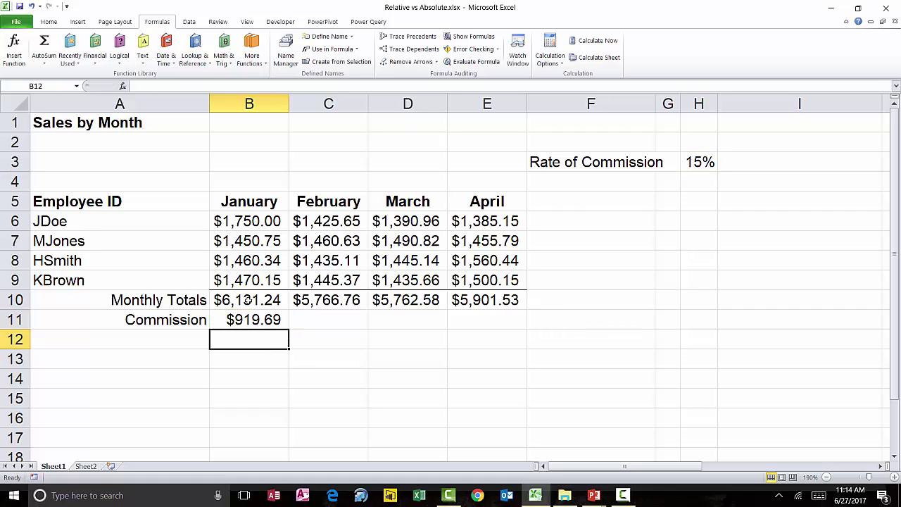
Fill the named-range commission formula from B11 across to E11 and check the copies in the formula display.
click(254, 319)
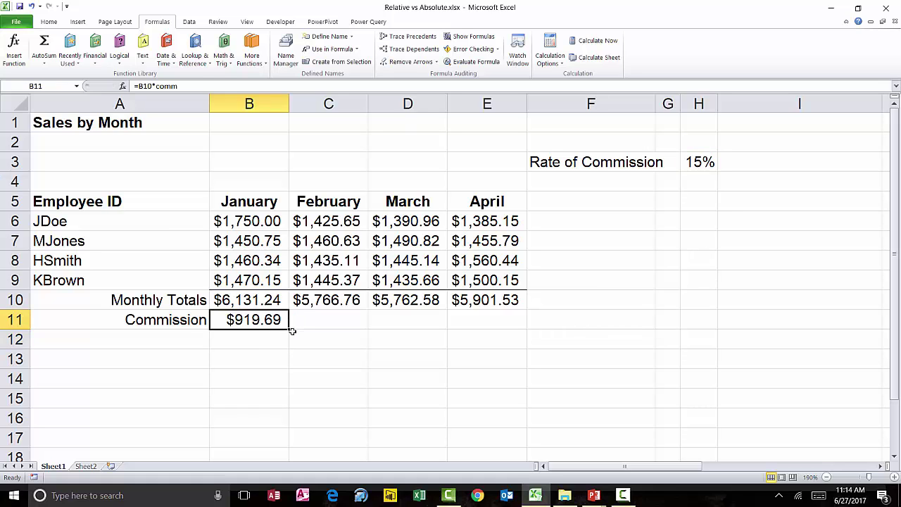
drag(291, 330, 500, 319)
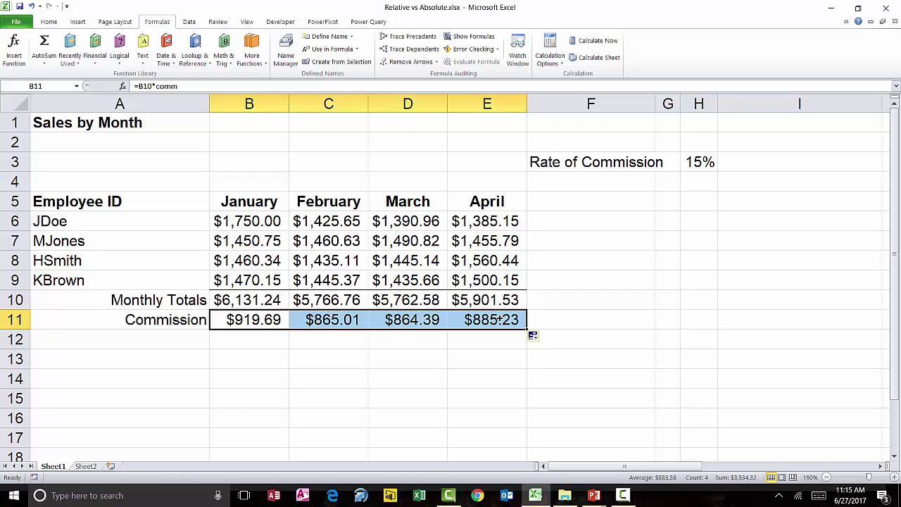
click(226, 367)
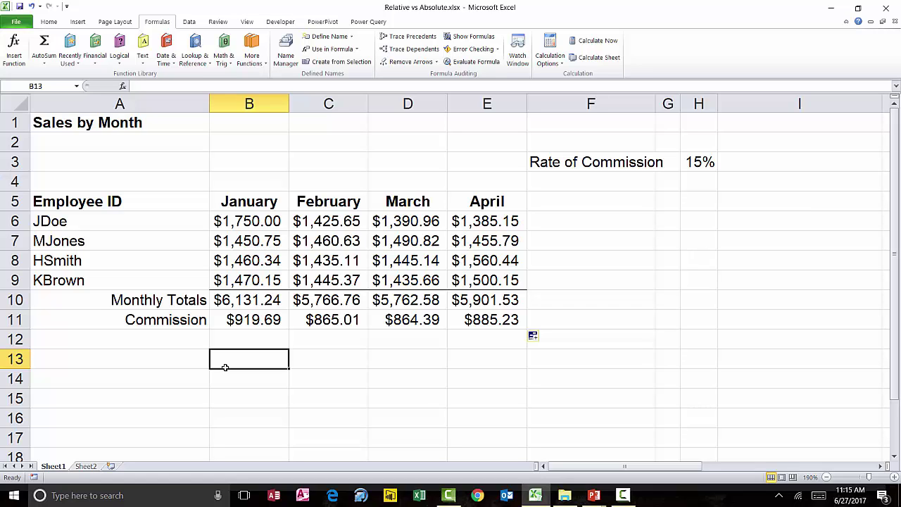
key(ctrl+grave)
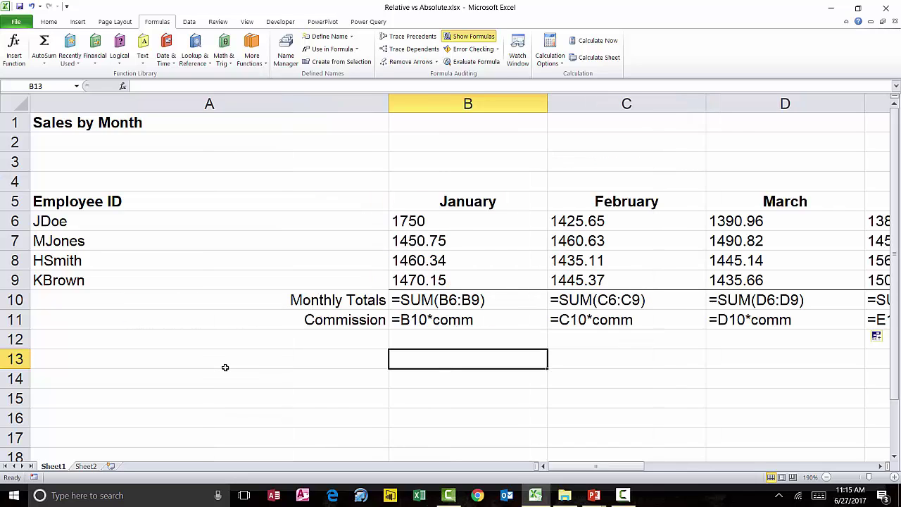
key(ctrl+grave)
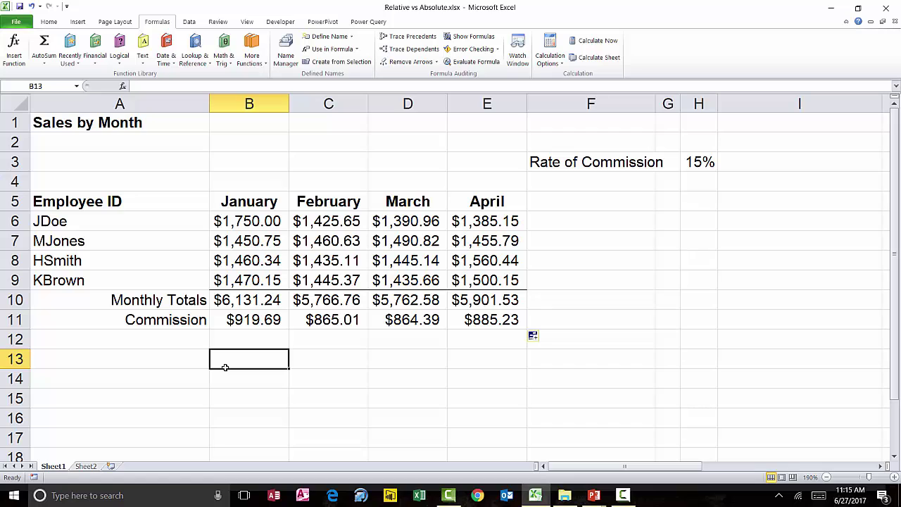